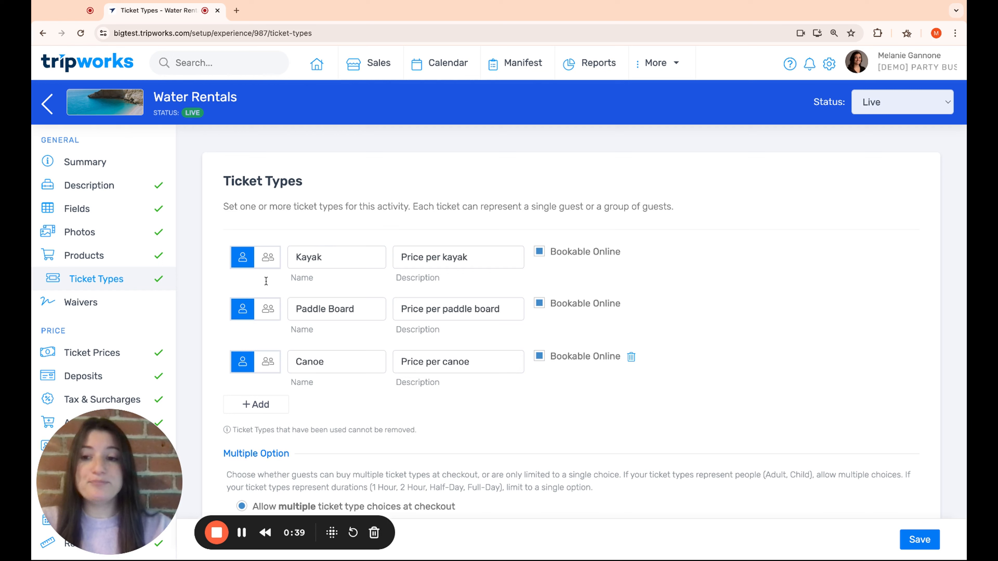
- Open Water Rentals Capacity and review its By Resources tracking with a 05:00 PM daily resource cutoff
scroll(99, 303, down, 5)
scroll(102, 304, down, 1)
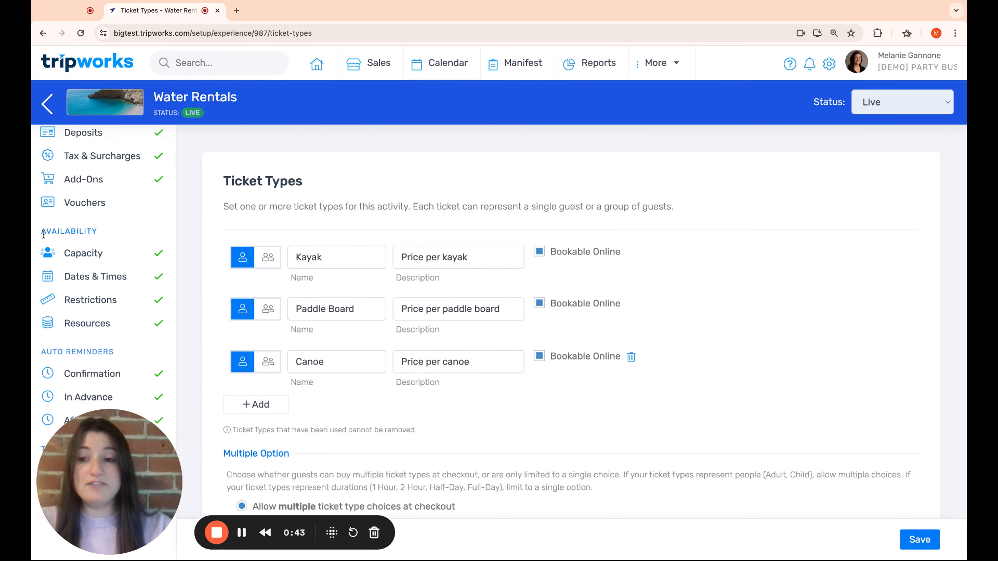
click(94, 257)
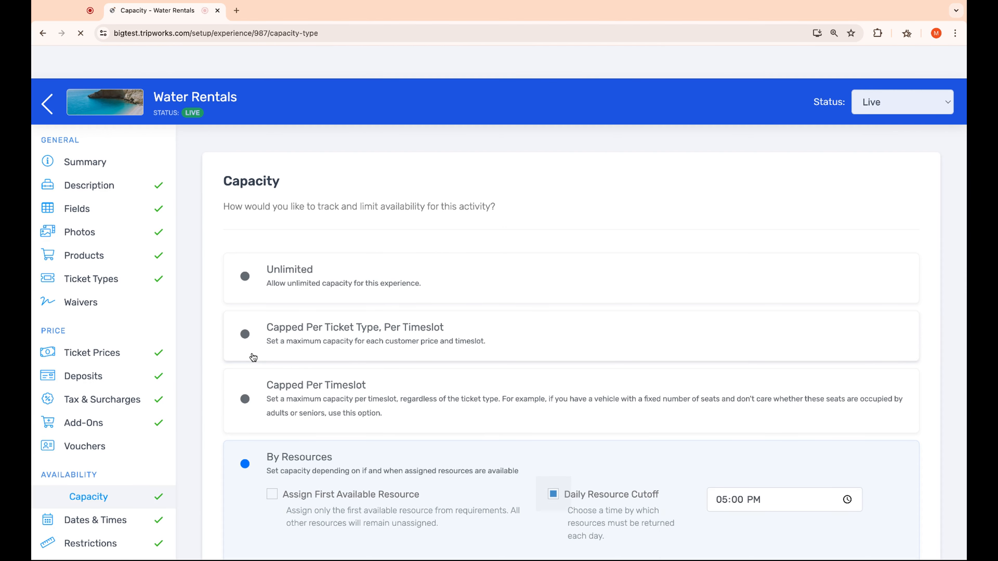
scroll(371, 432, down, 1)
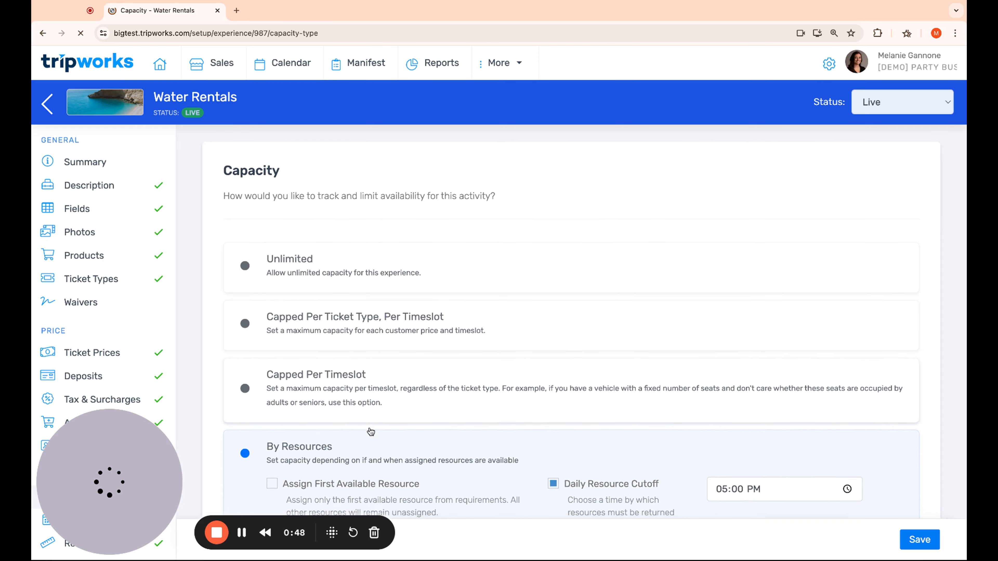
scroll(357, 433, down, 1)
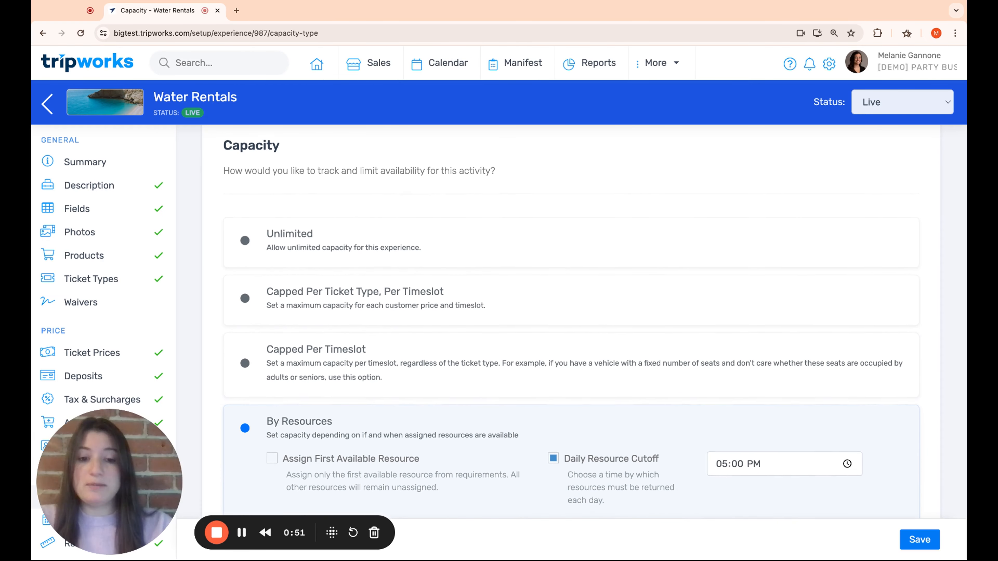
scroll(361, 429, down, 2)
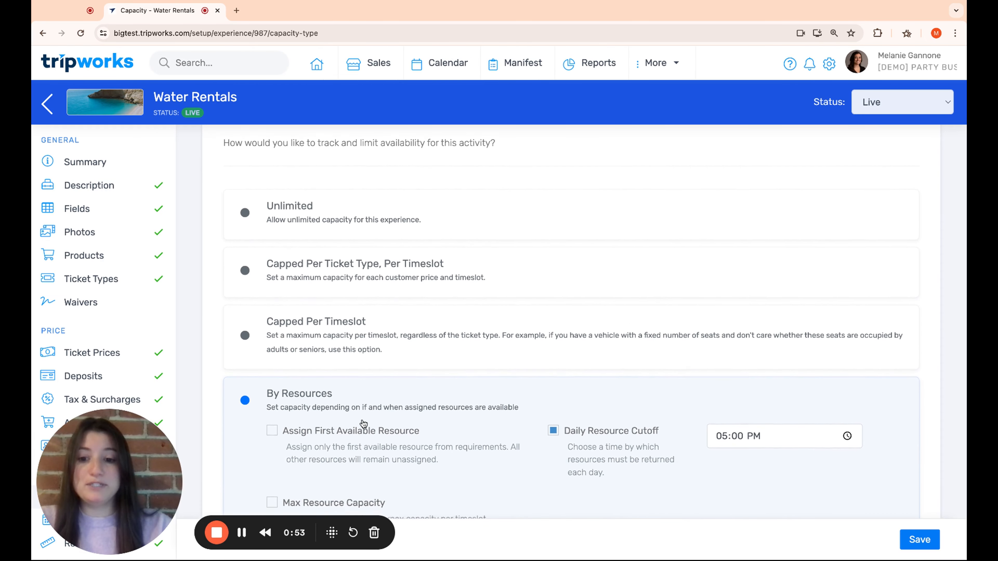
scroll(363, 423, down, 2)
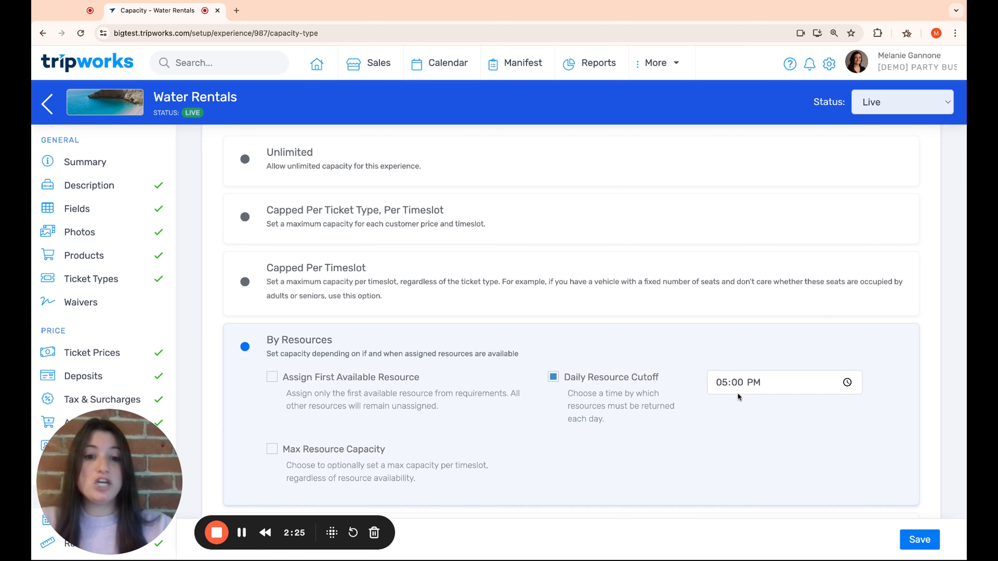
scroll(739, 431, down, 1)
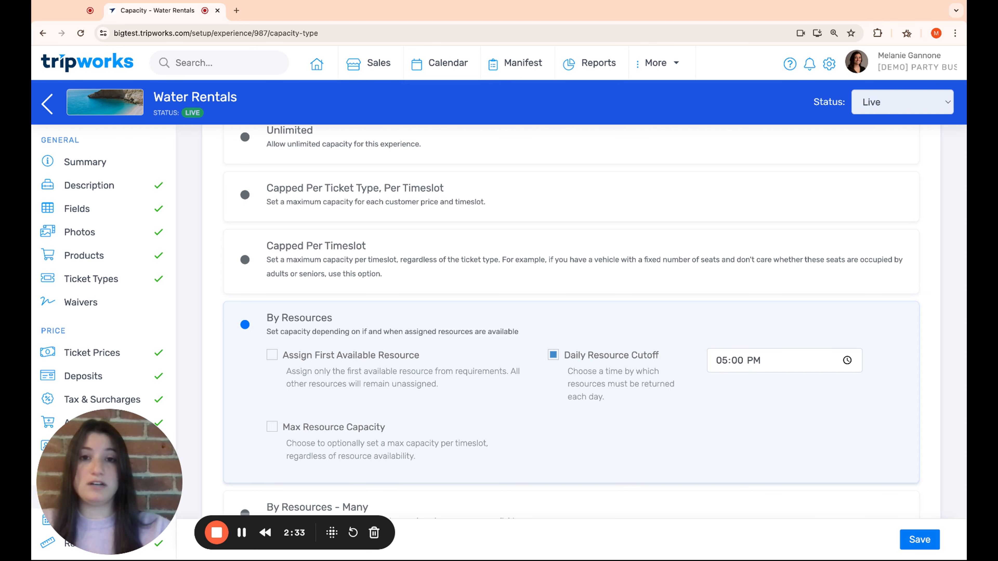
scroll(466, 486, down, 1)
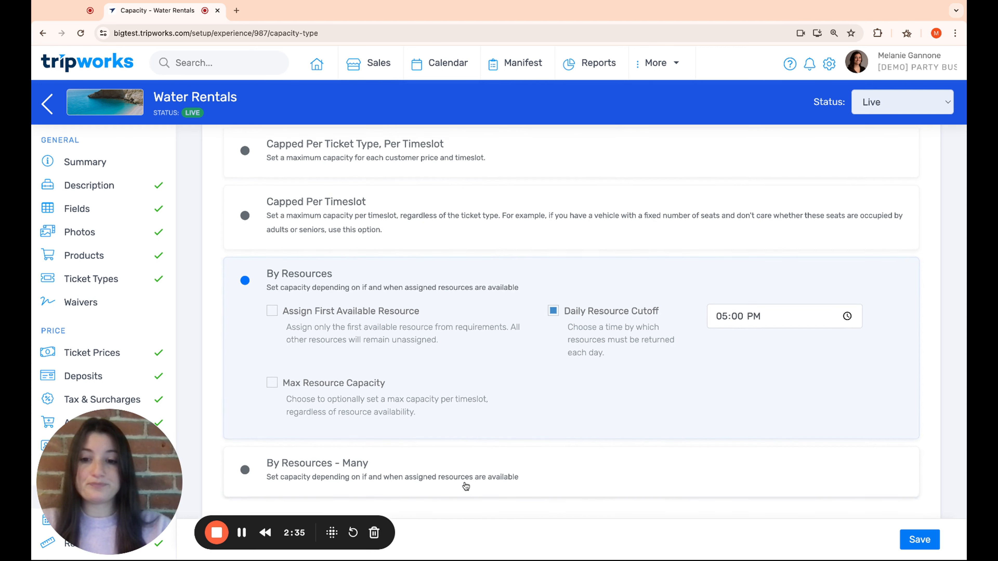
scroll(463, 486, up, 1)
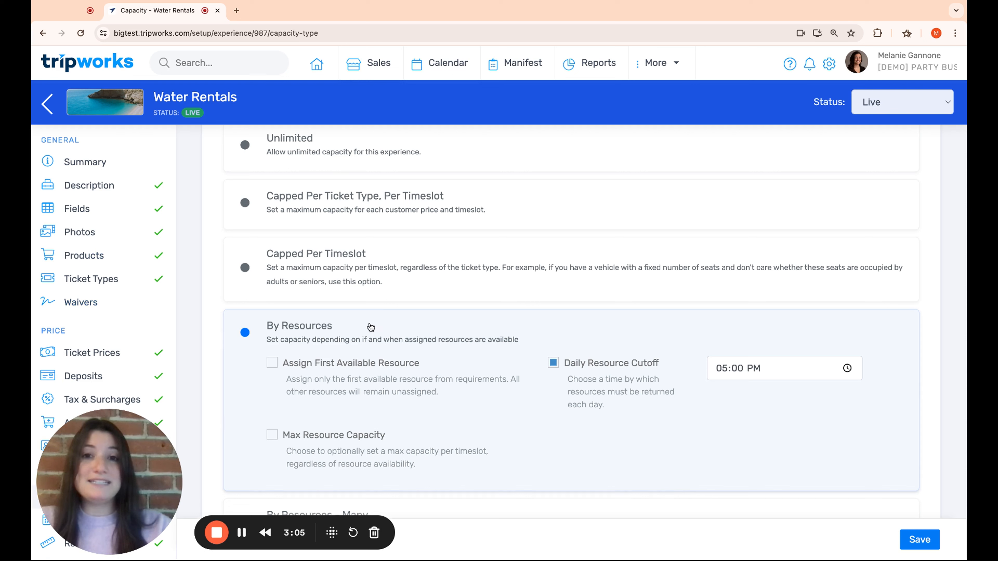
scroll(109, 311, down, 5)
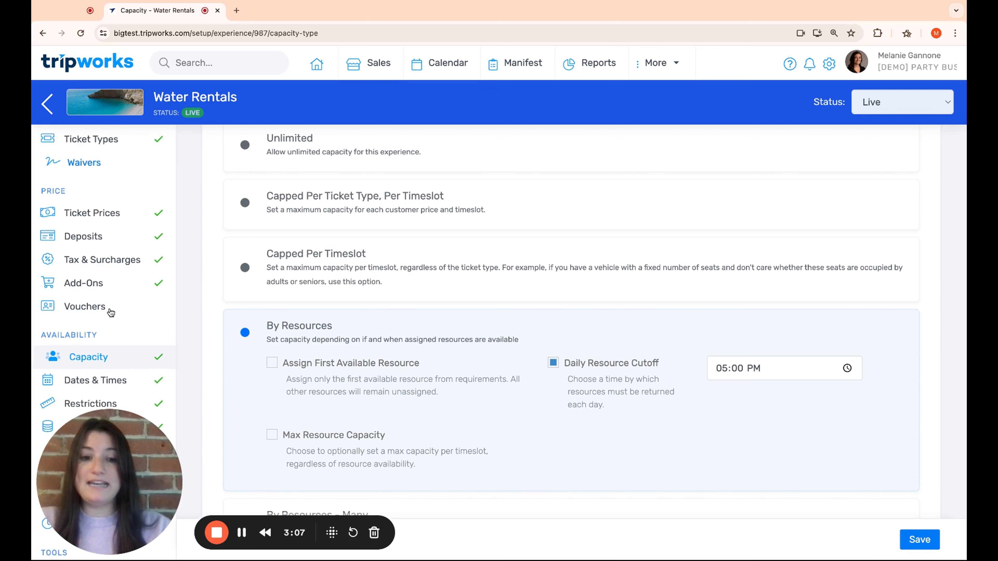
scroll(103, 328, down, 1)
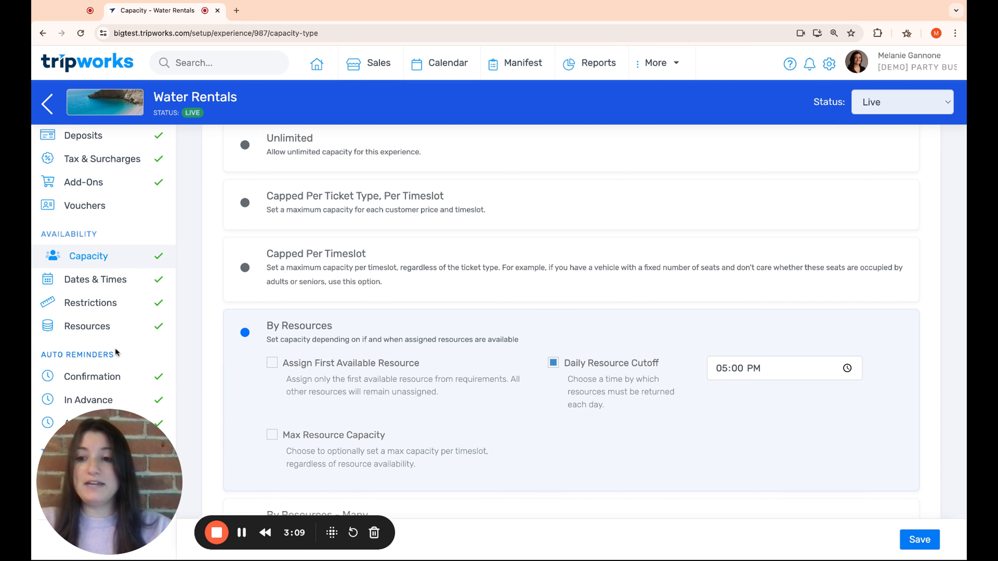
- Show the Water Rentals Resource Usages page, where Kayak uses one kayak for 1 hour
click(102, 333)
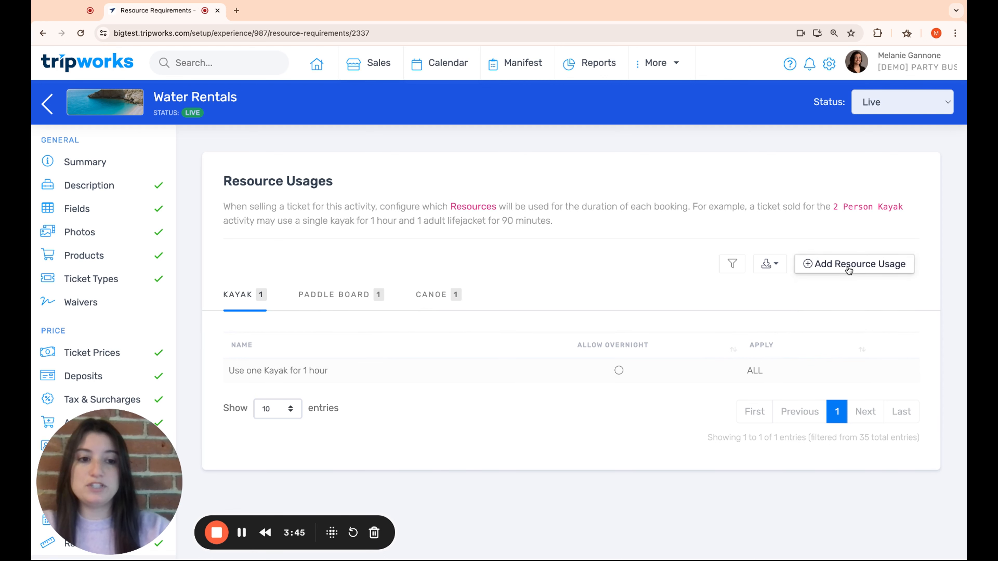
- Edit the Kayak usage: Kayak ticket type, Kayak resource group, duration 1 Hours
click(292, 375)
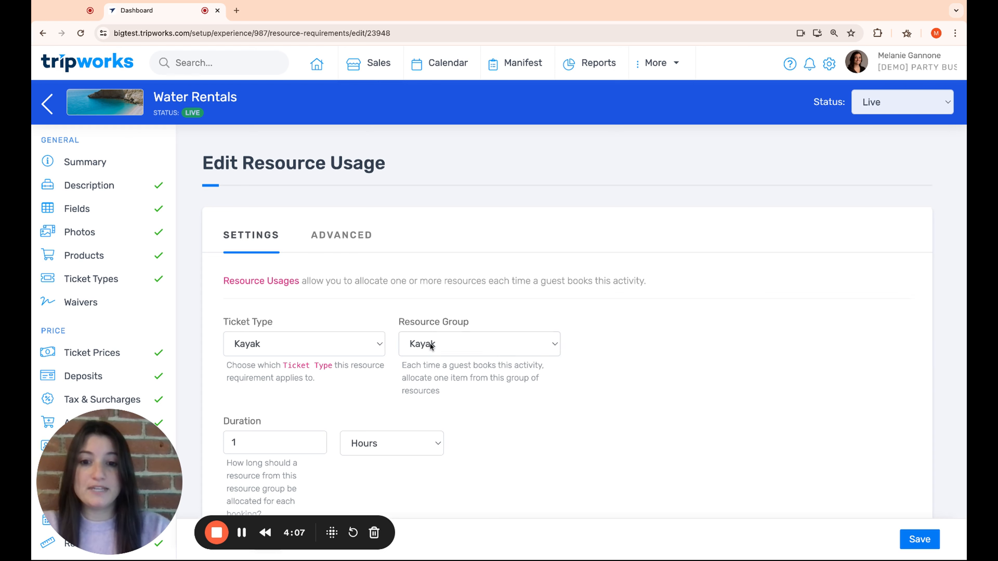
click(431, 345)
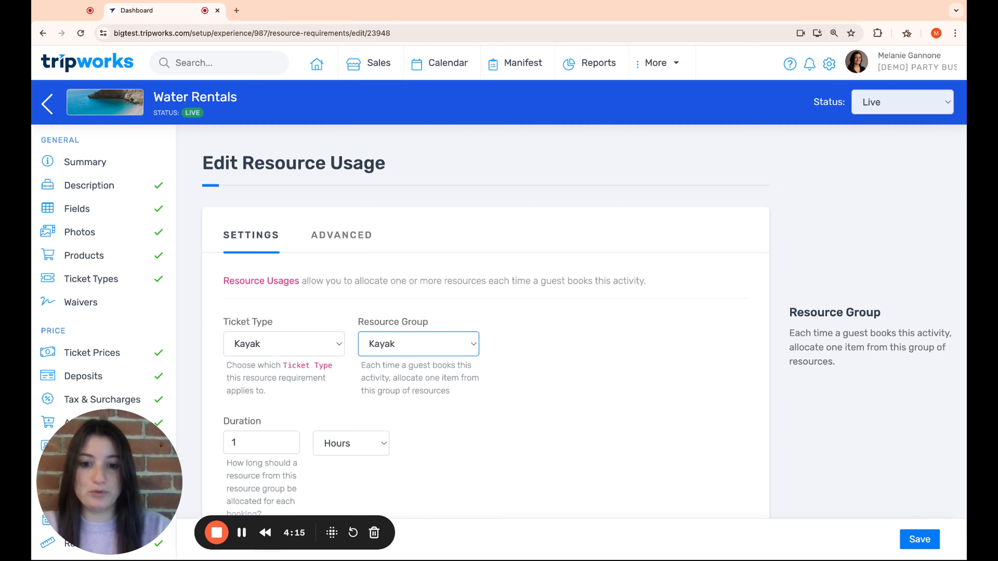
scroll(413, 380, down, 2)
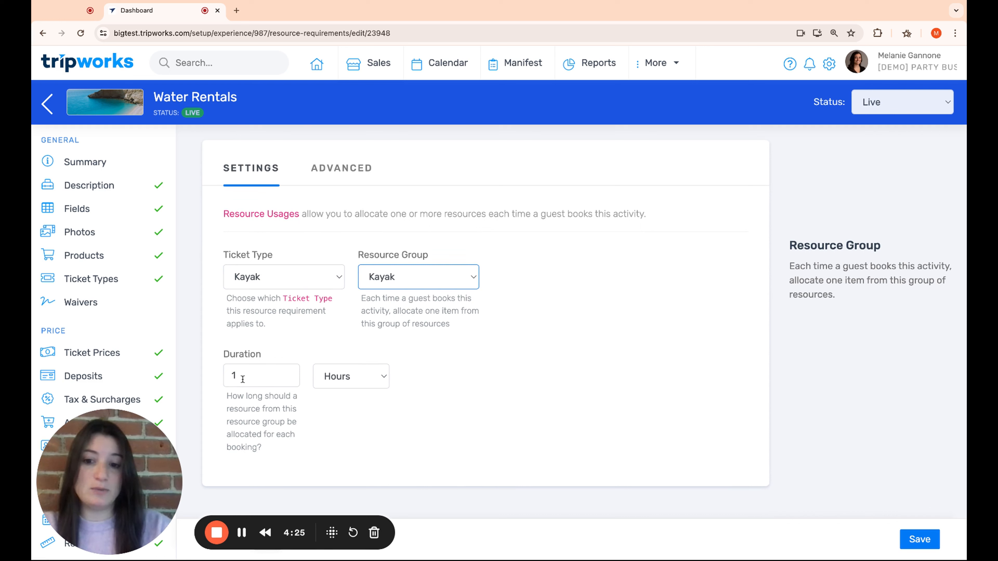
click(379, 374)
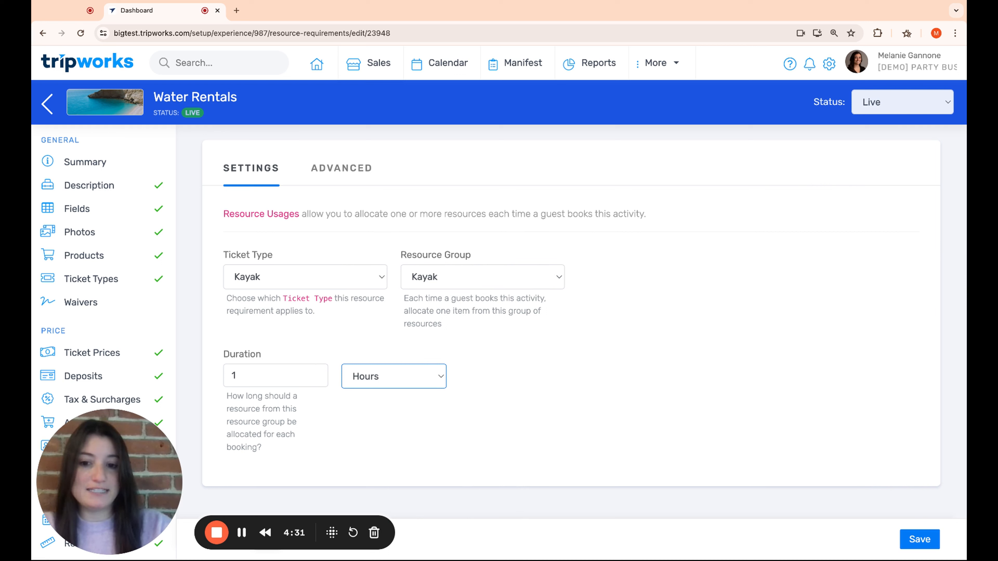
- Review the Advanced sharing settings and the 0-minute usage start offset for the Kayak usage
click(334, 182)
scroll(561, 287, down, 5)
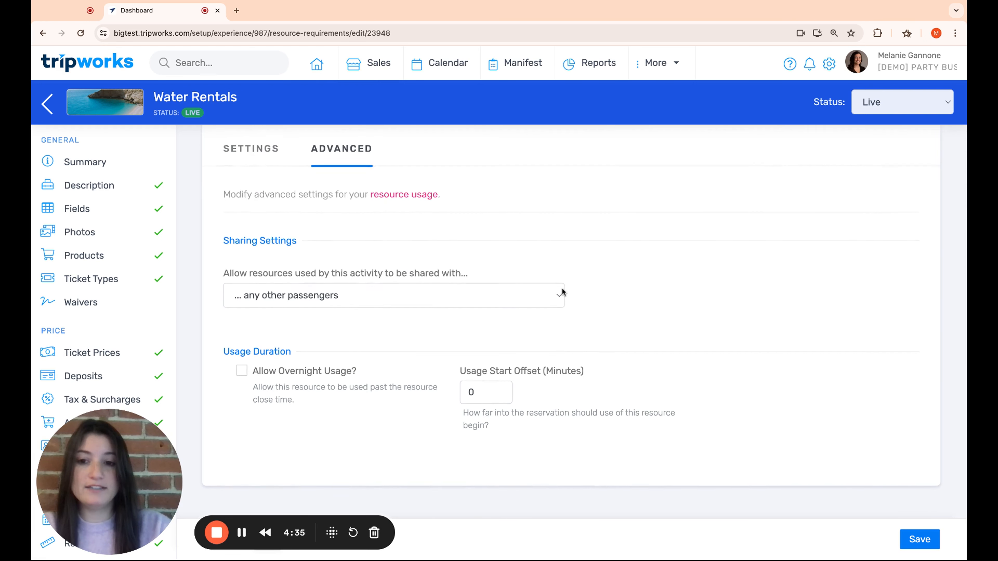
scroll(562, 290, up, 4)
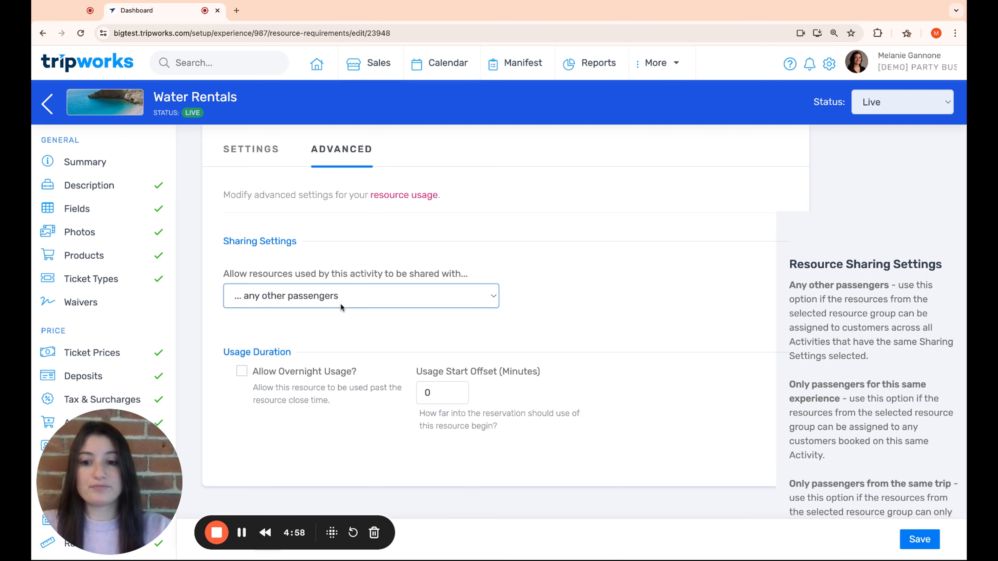
- Try the same-experience and same-trip sharing options, then settle on passengers from the same location
click(341, 305)
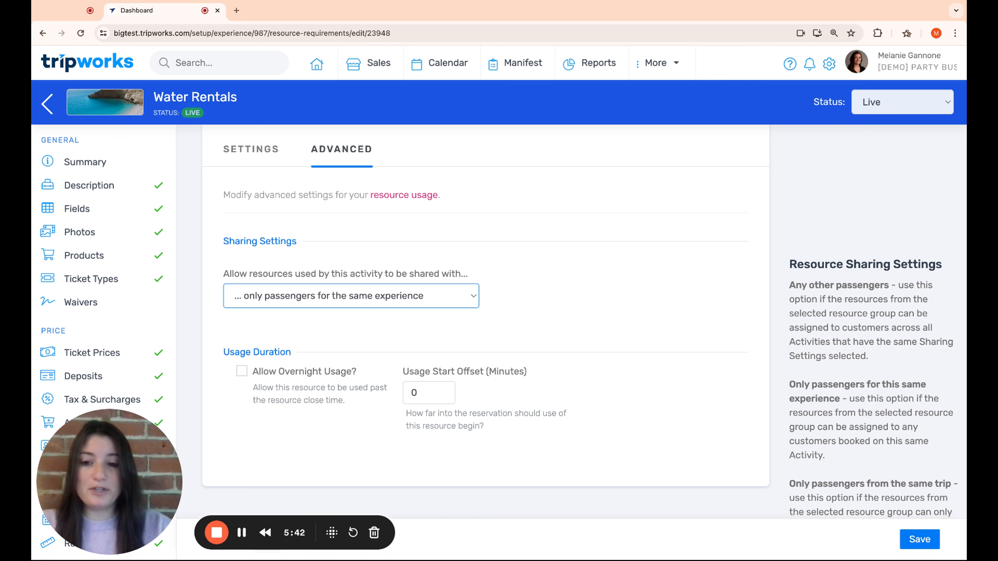
key(Down)
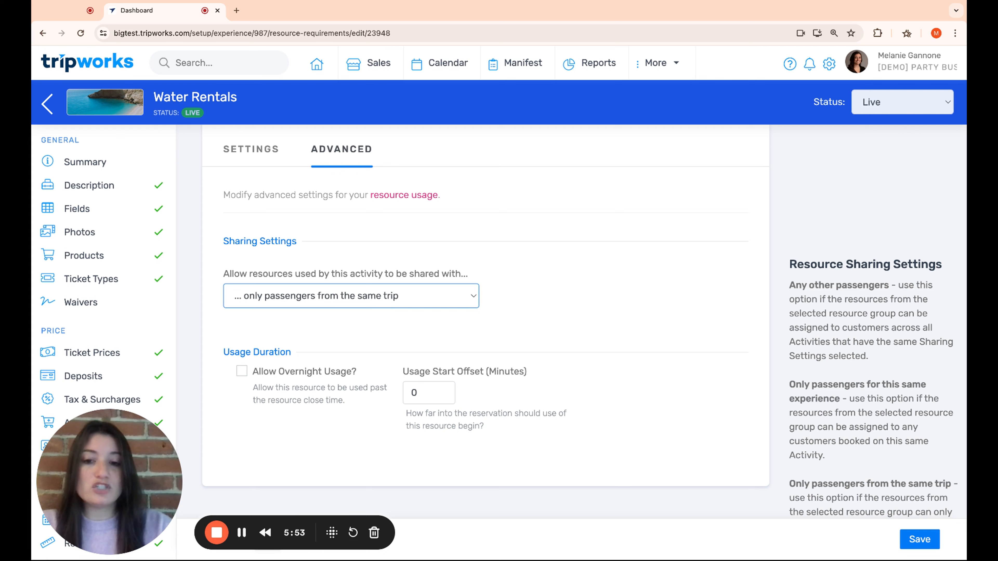
click(378, 303)
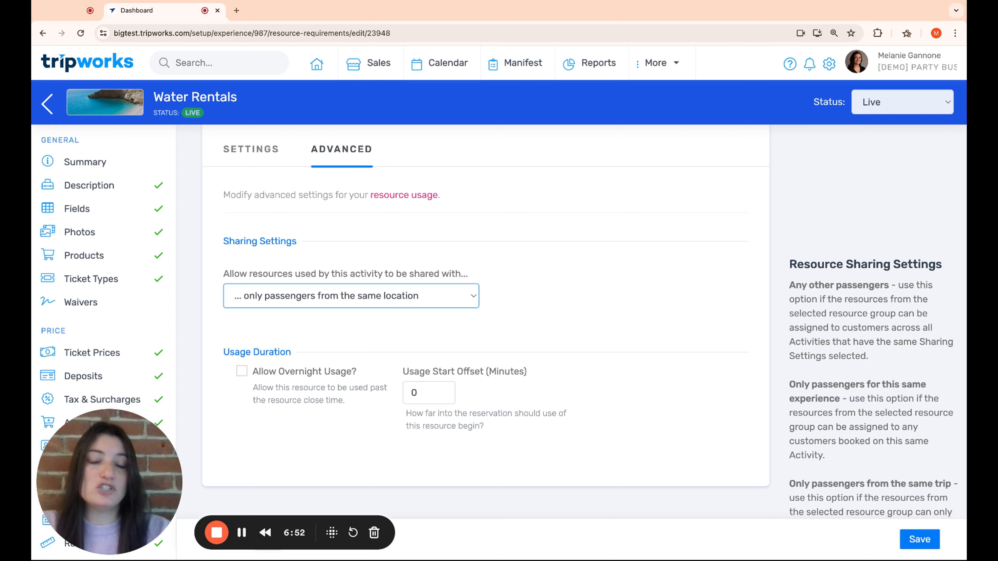
- Set Kayak resource sharing back to any other passengers
click(276, 240)
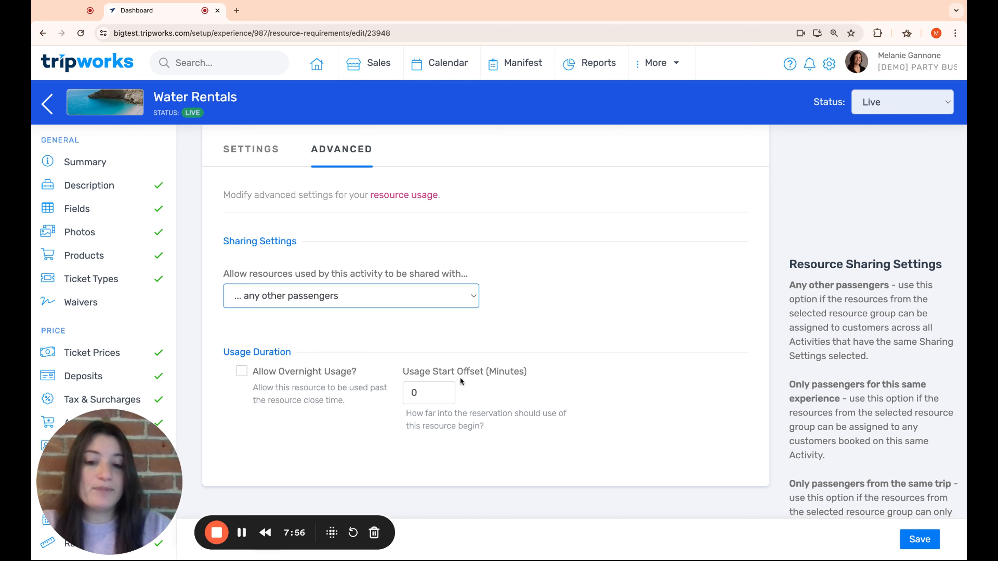
- Enter a 30-minute usage start offset, then clear the field so it is empty
click(428, 393)
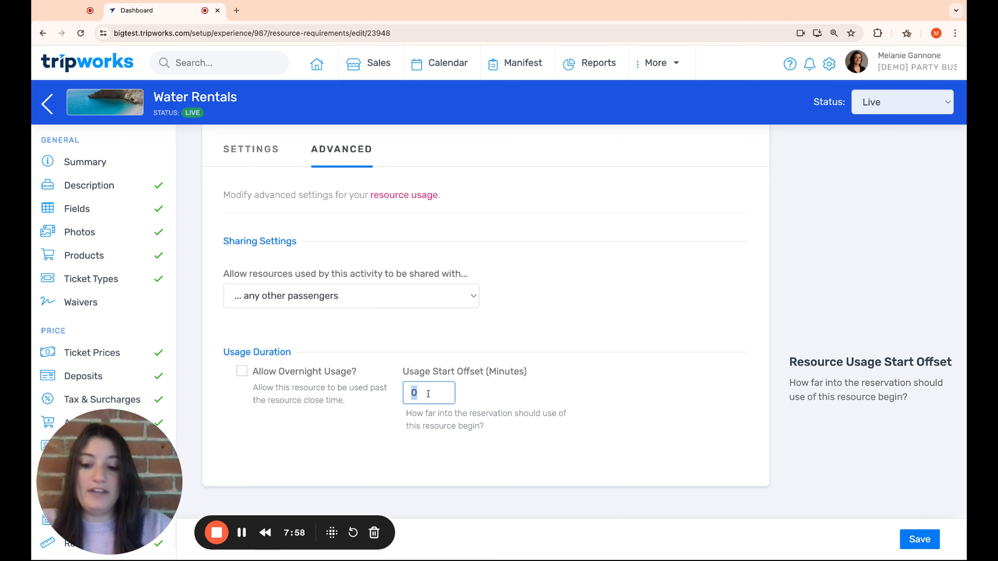
text(30)
click(667, 410)
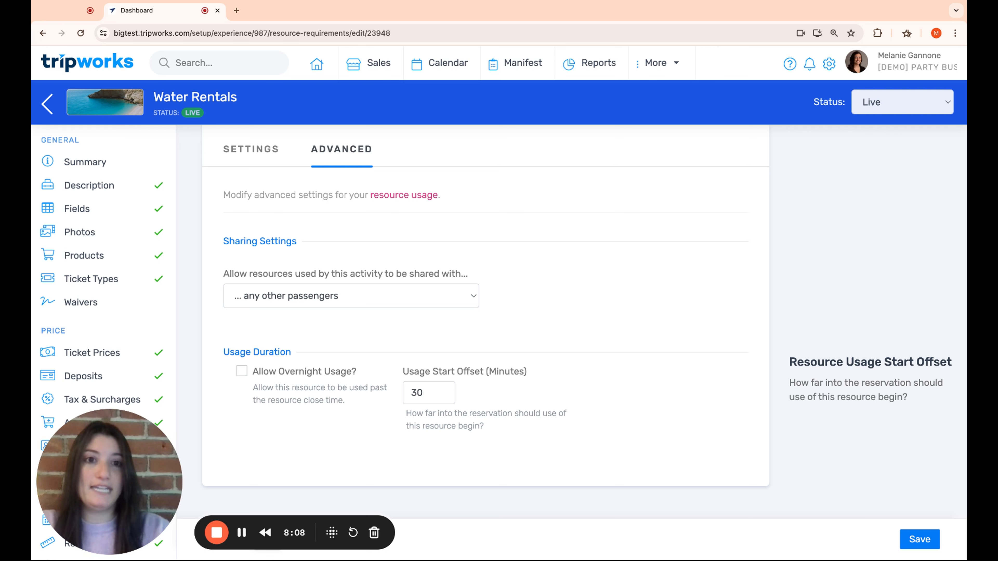
double_click(411, 397)
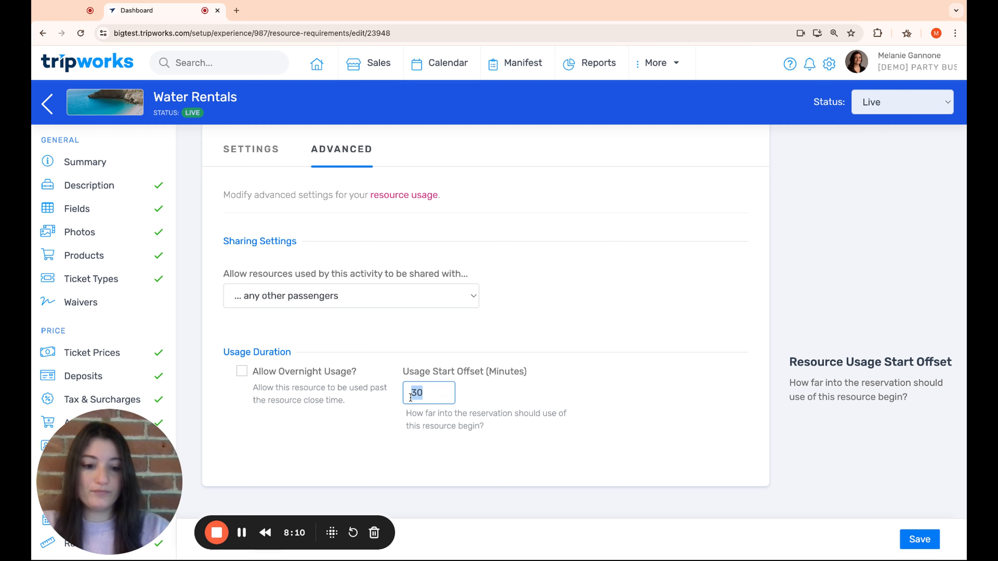
key(BackSpace)
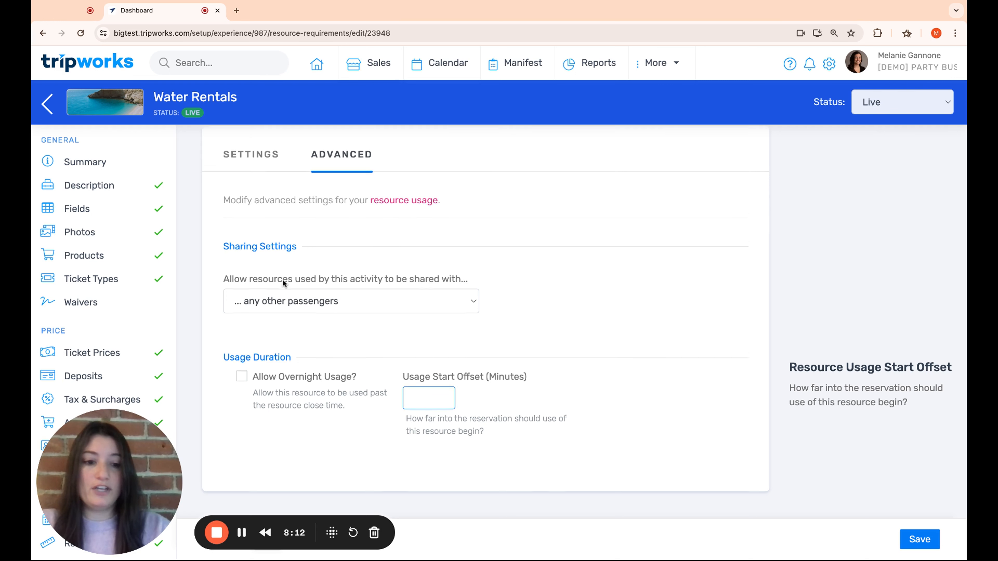
- Cancel the Kayak usage edits and return to the resource usages list
scroll(346, 283, up, 2)
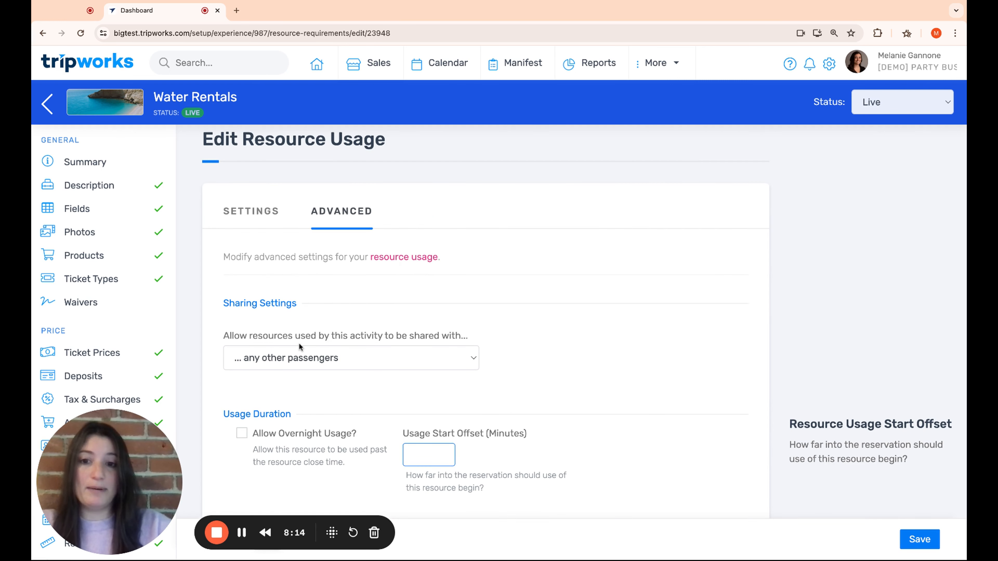
scroll(299, 343, down, 2)
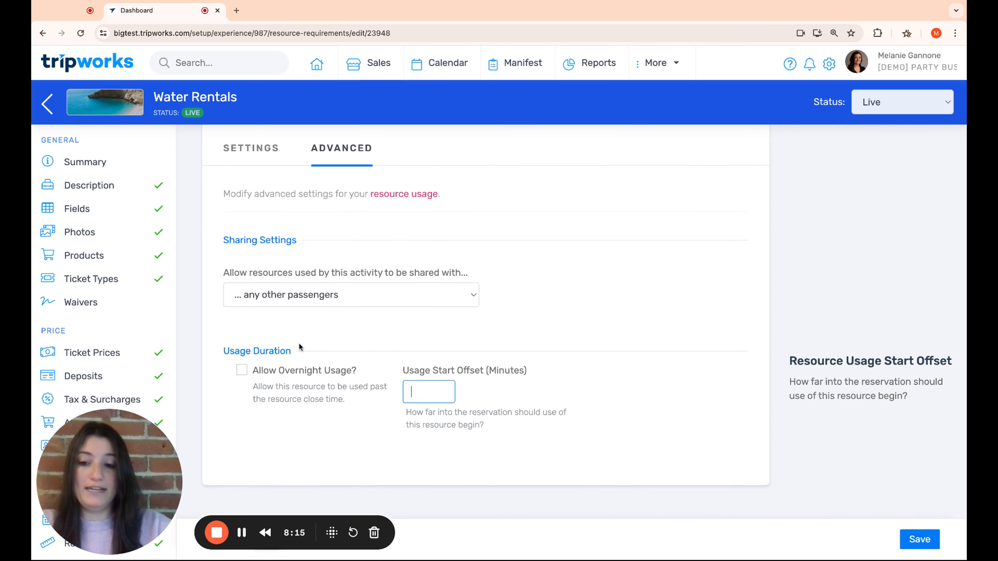
click(332, 532)
click(226, 521)
click(230, 538)
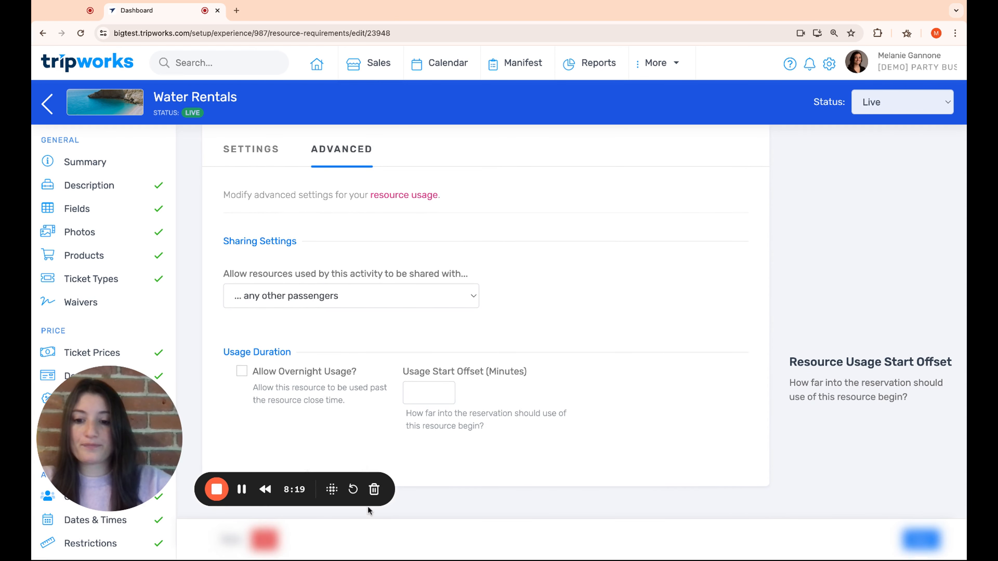